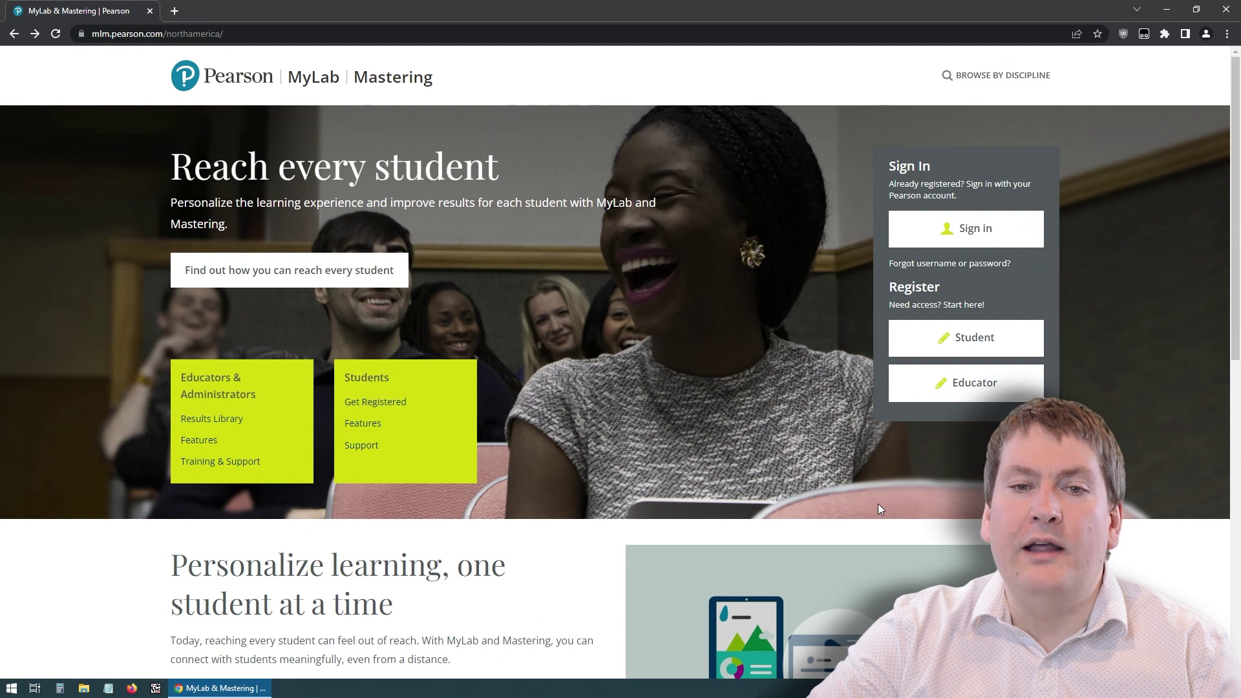
Step: Choose Student under Register to reach the Get Registered page
left_click(1010, 346)
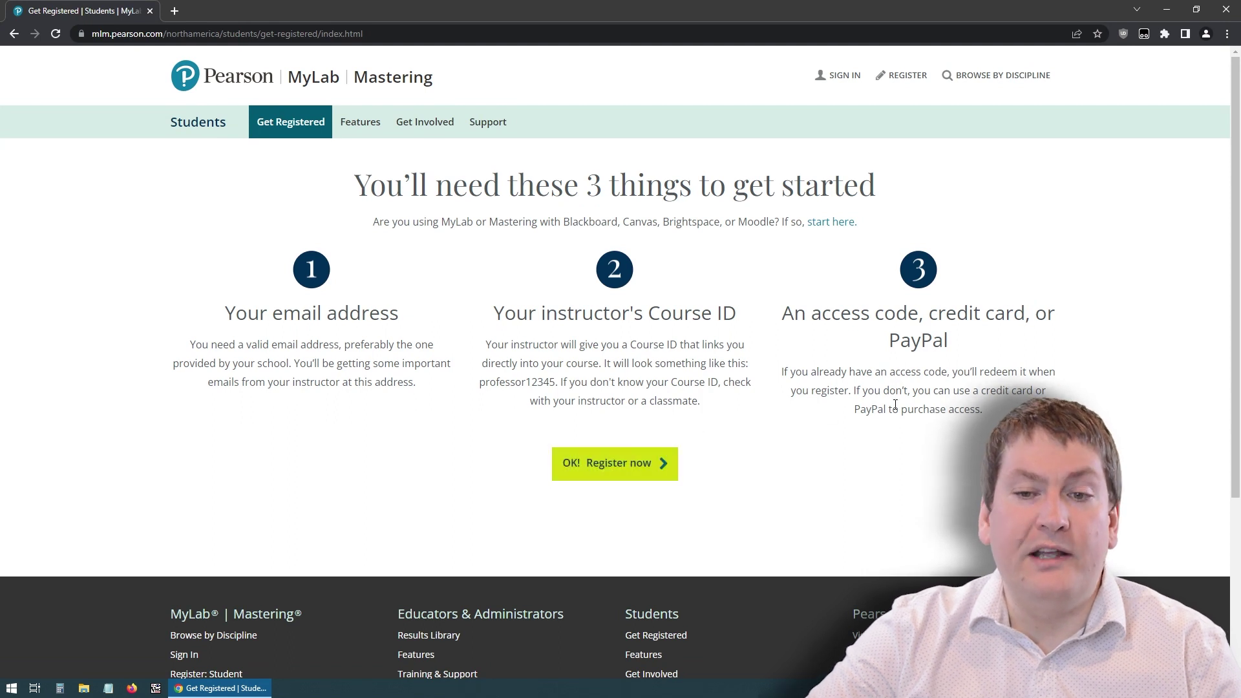
Step: Paste the course ID and look up the course CS1032 MIS (Fall 2022)
left_click(610, 474)
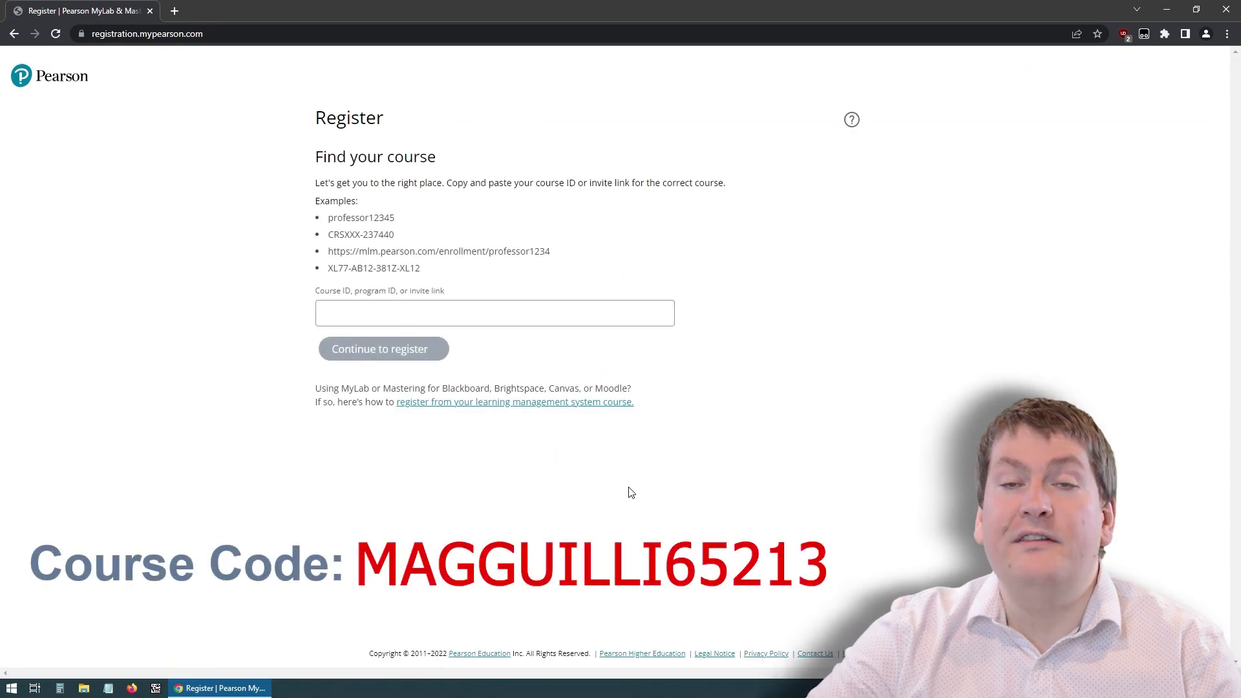
left_click(535, 317)
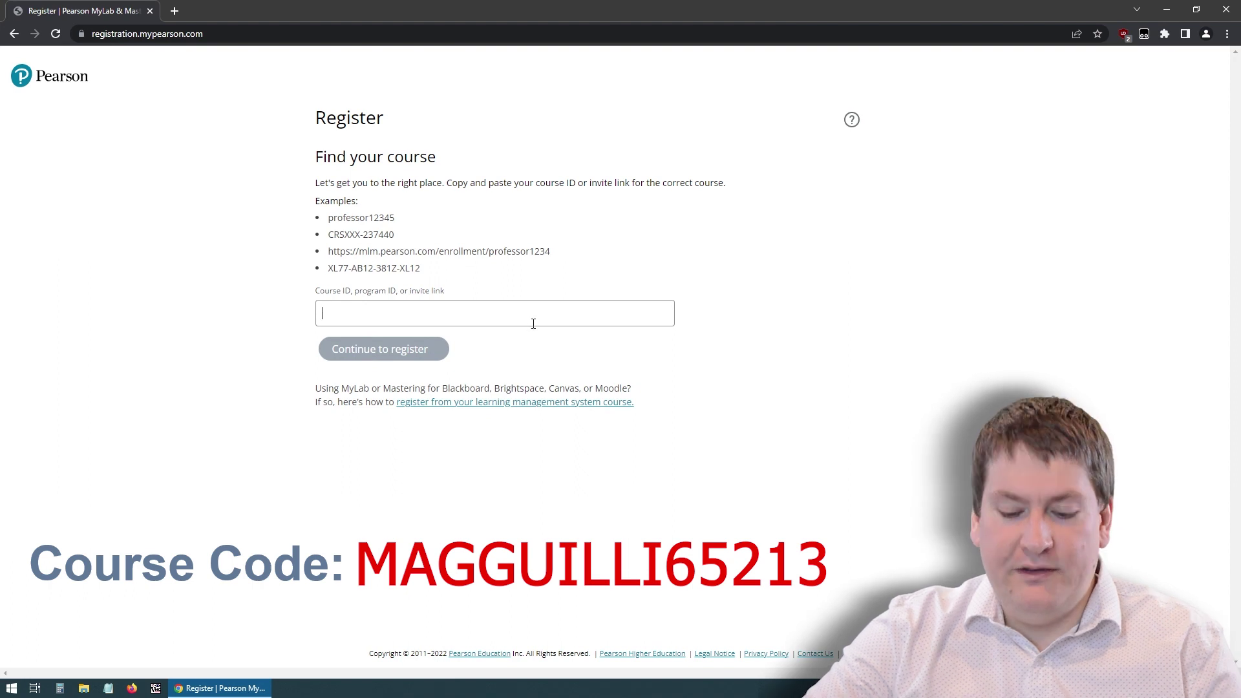
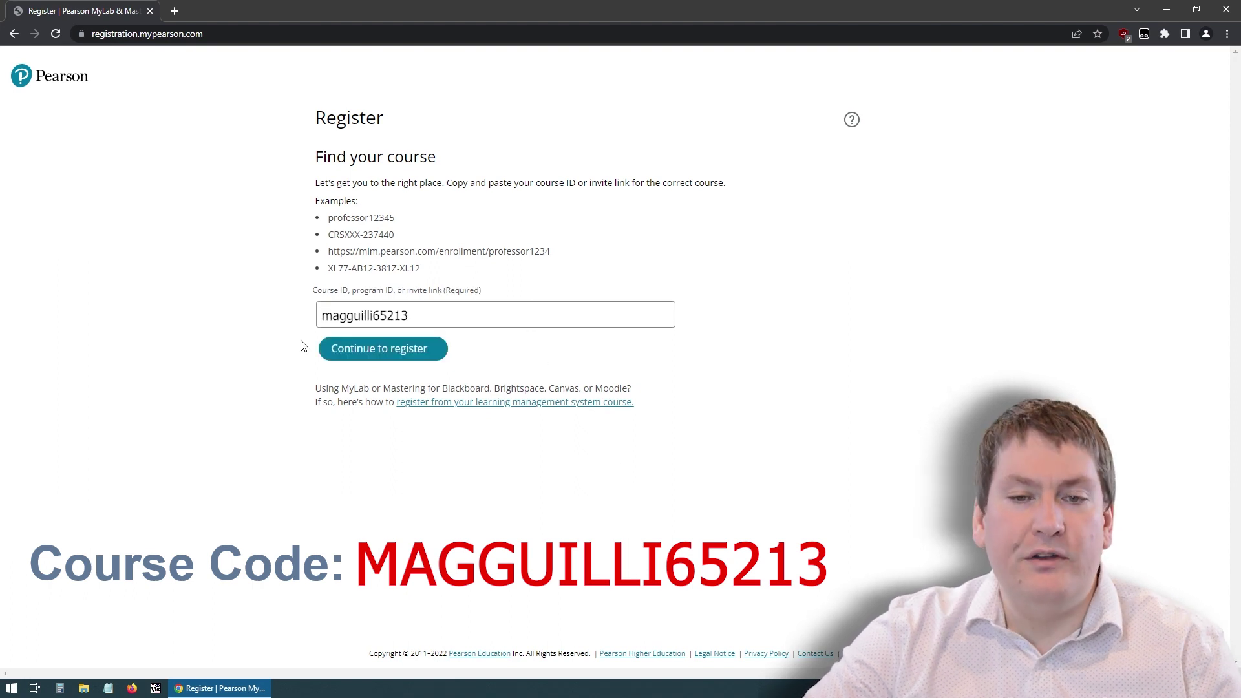
left_click(375, 353)
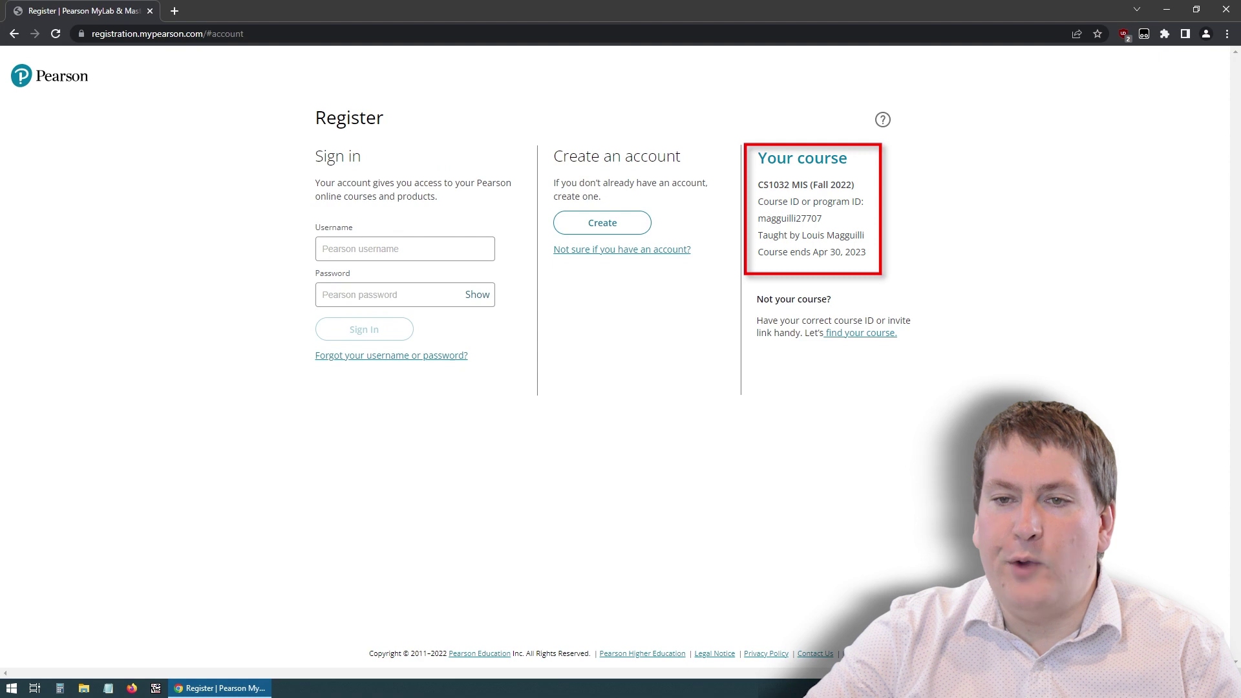
Step: Start a new Pearson account and enter the e-mail address and password
left_click(626, 222)
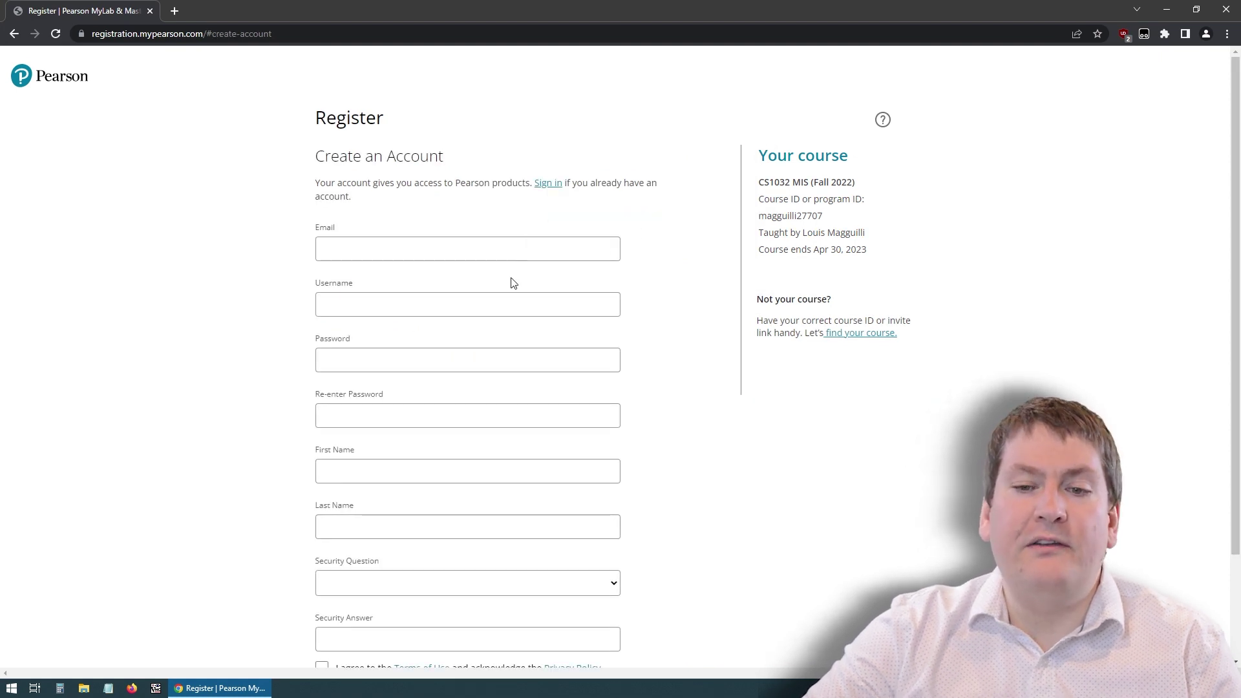
scroll(556, 482, "down", 2)
scroll(577, 449, "up", 2)
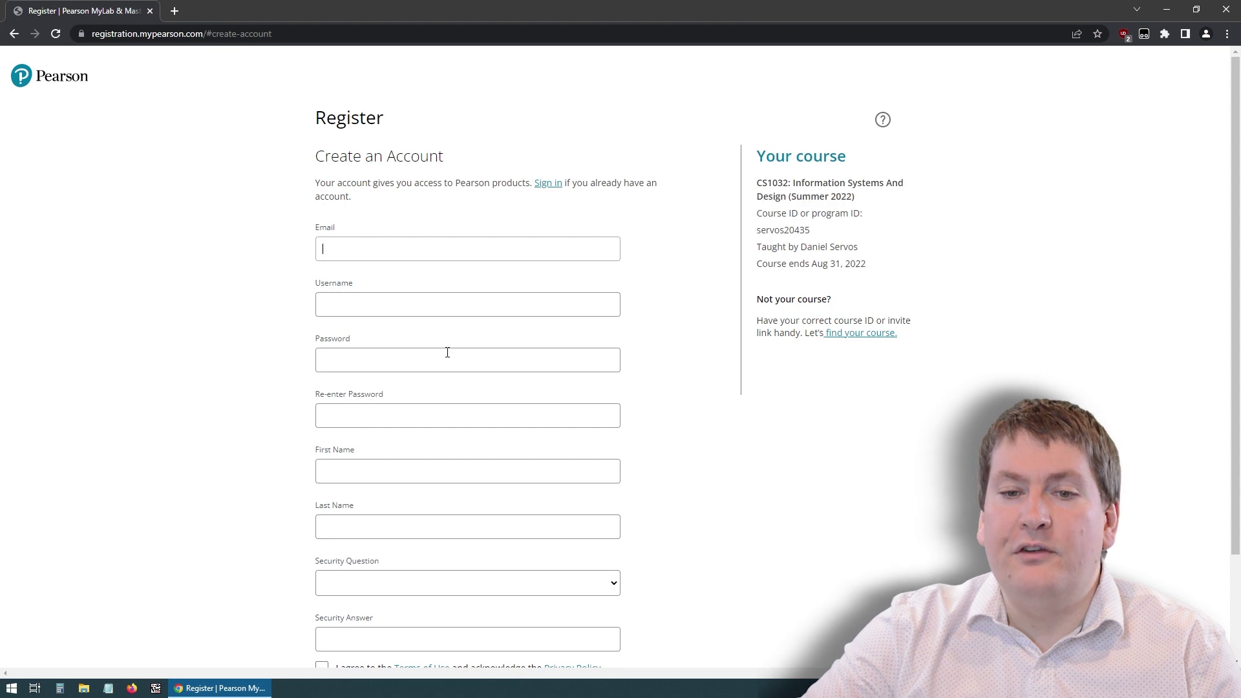
scroll(453, 346, "down", 3)
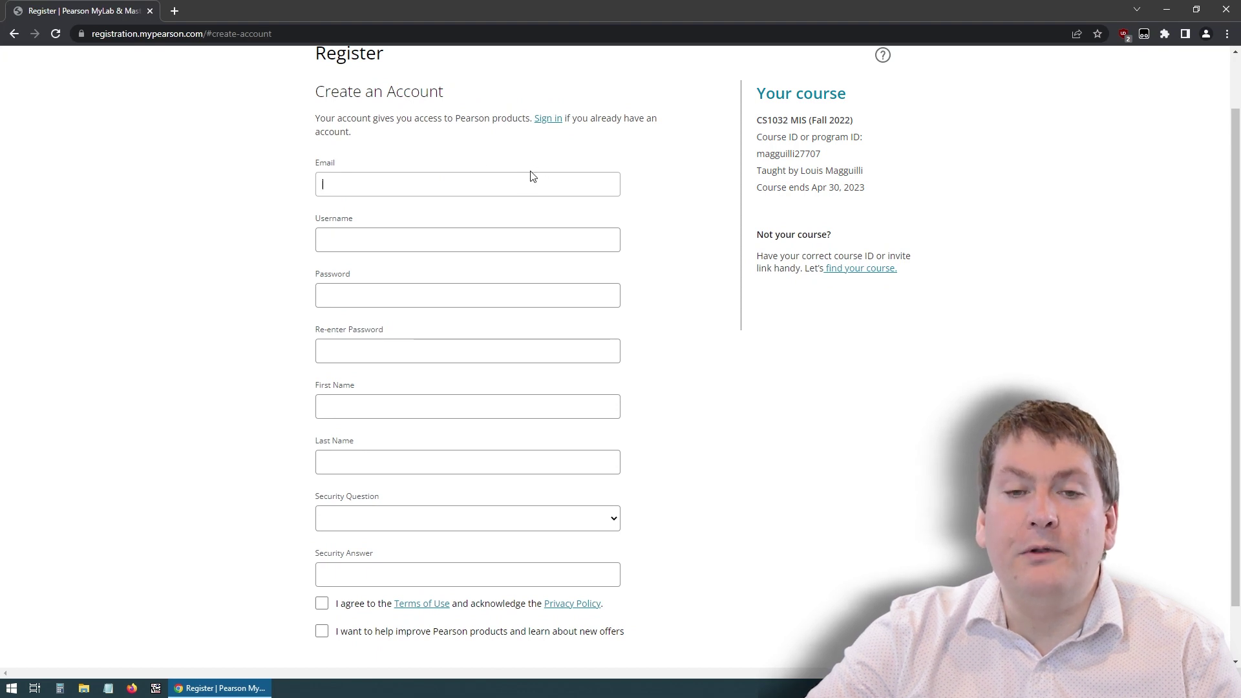
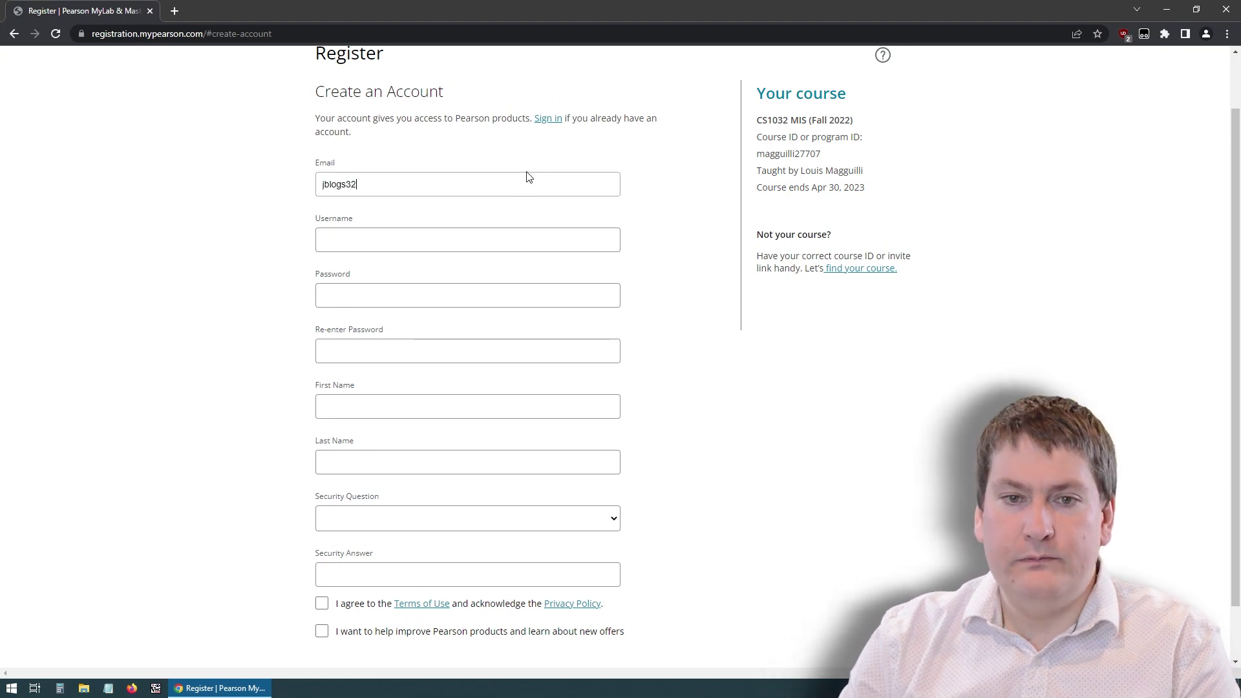
left_click(555, 299)
type("••••••••••")
left_click(610, 350)
type("••••••••••")
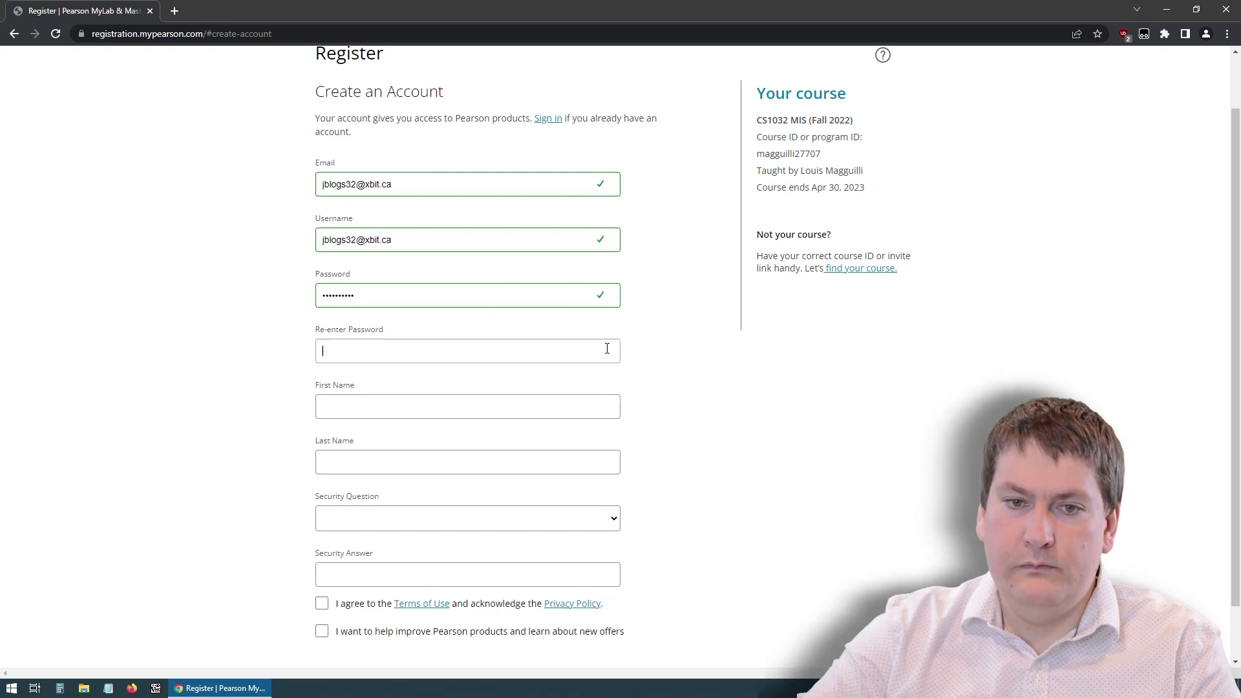
Step: Enter the first and last name, pick a security question and answer, and accept the Terms of Use
left_click(601, 397)
type("Joe")
left_click(615, 461)
type("Blogs")
left_click(612, 517)
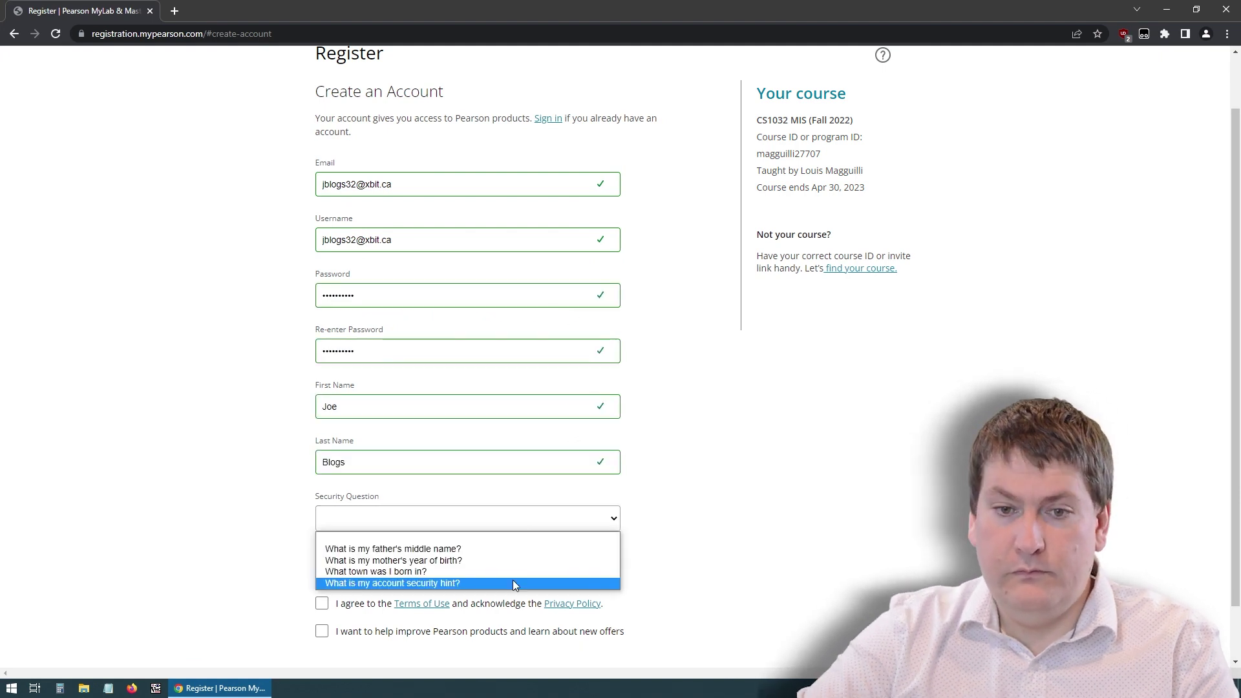
left_click(506, 582)
left_click(506, 574)
scroll(345, 519, "down", 2)
left_click(344, 519)
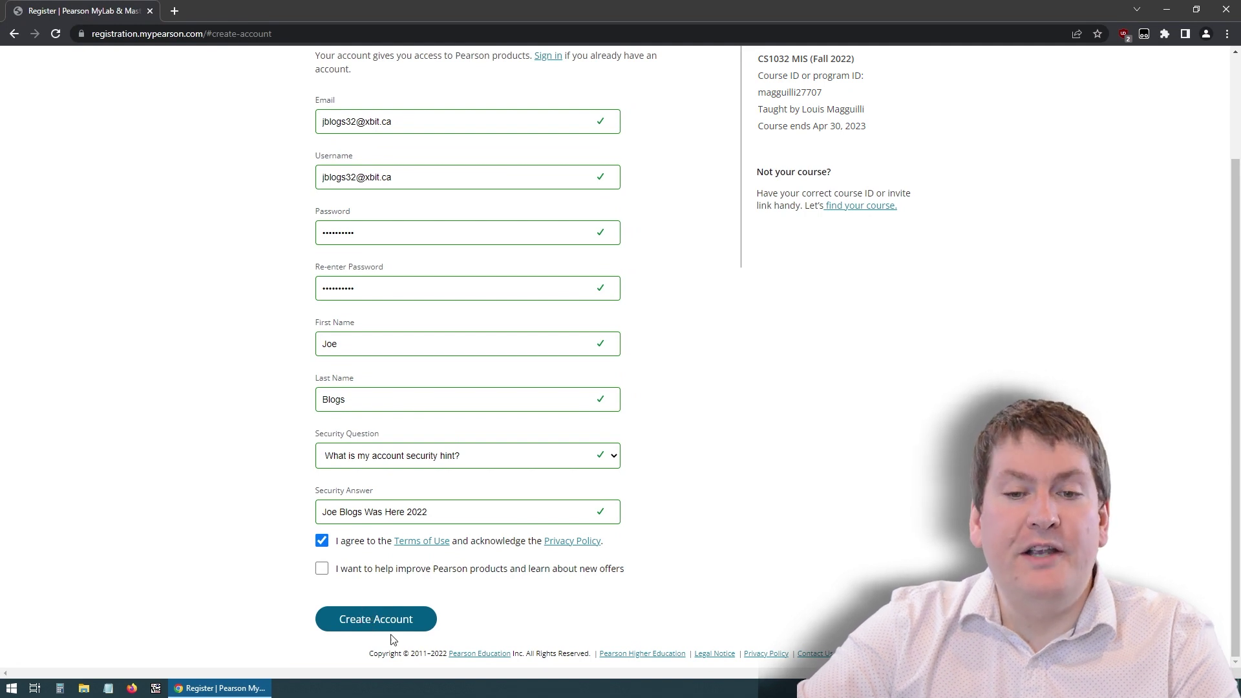
Step: Submit the Create an Account form to create the Pearson account
left_click(380, 625)
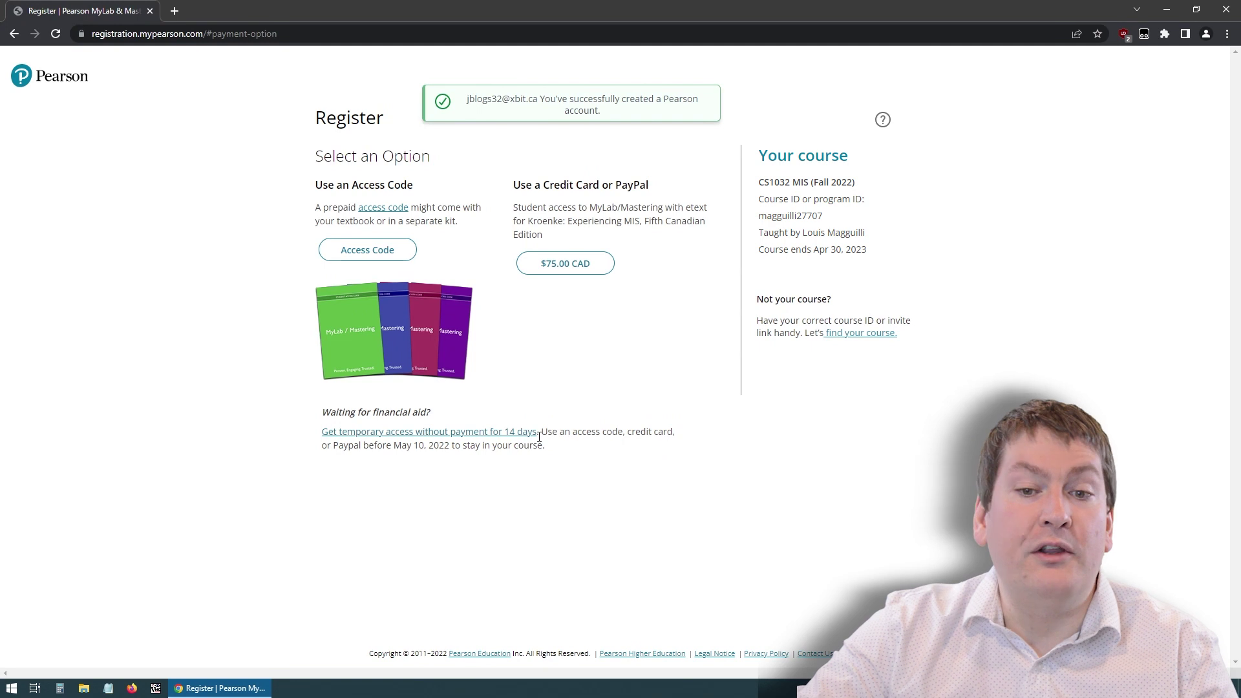
Step: Choose the Access Code payment option and enter the prepaid access code
left_click(381, 254)
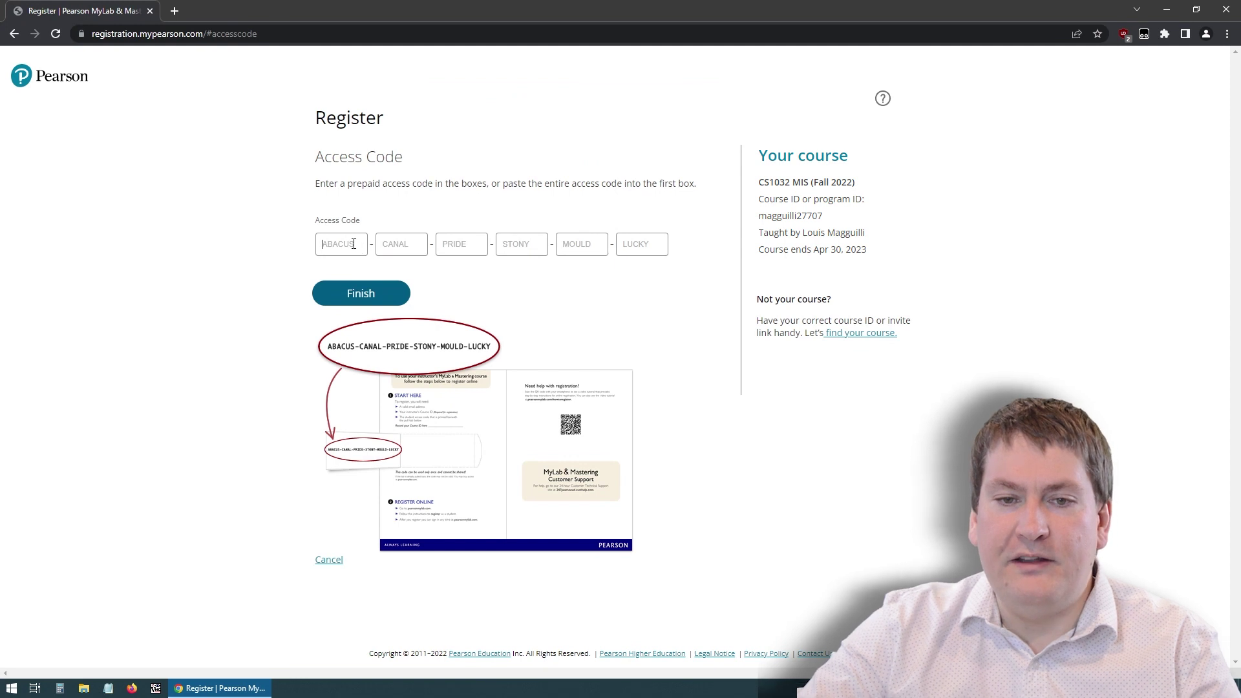
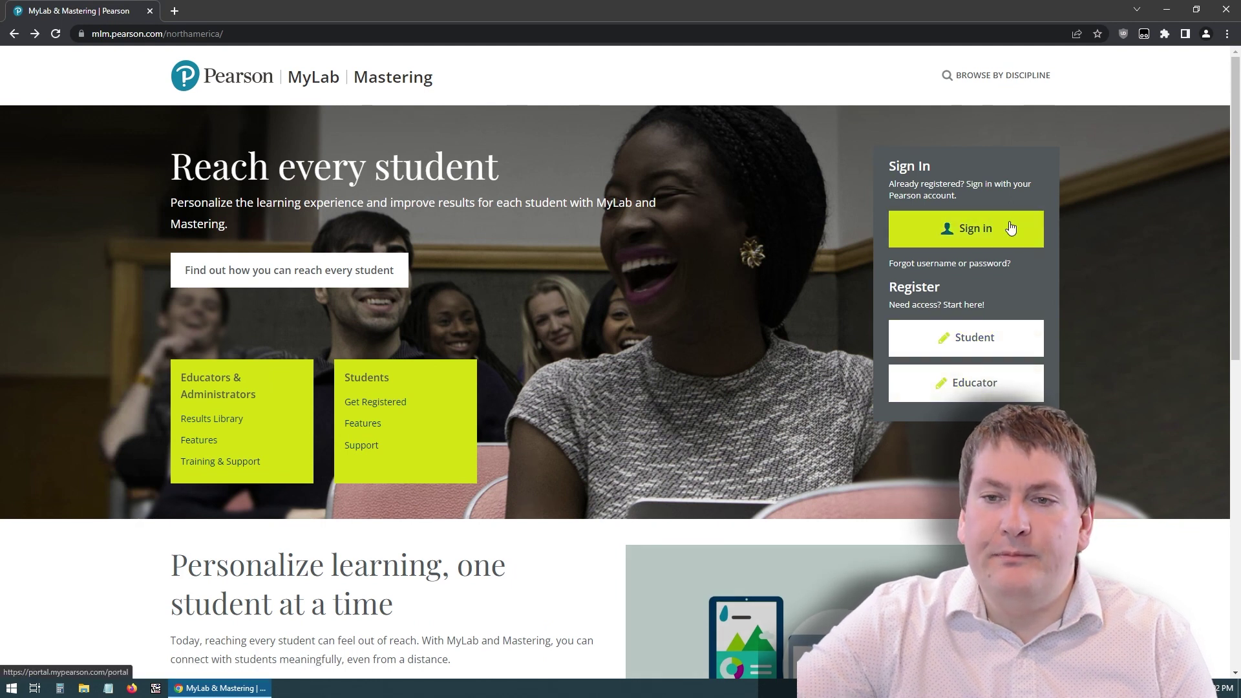
Step: Go to the Pearson sign-in page from the MyLab & Mastering home page
left_click(1006, 231)
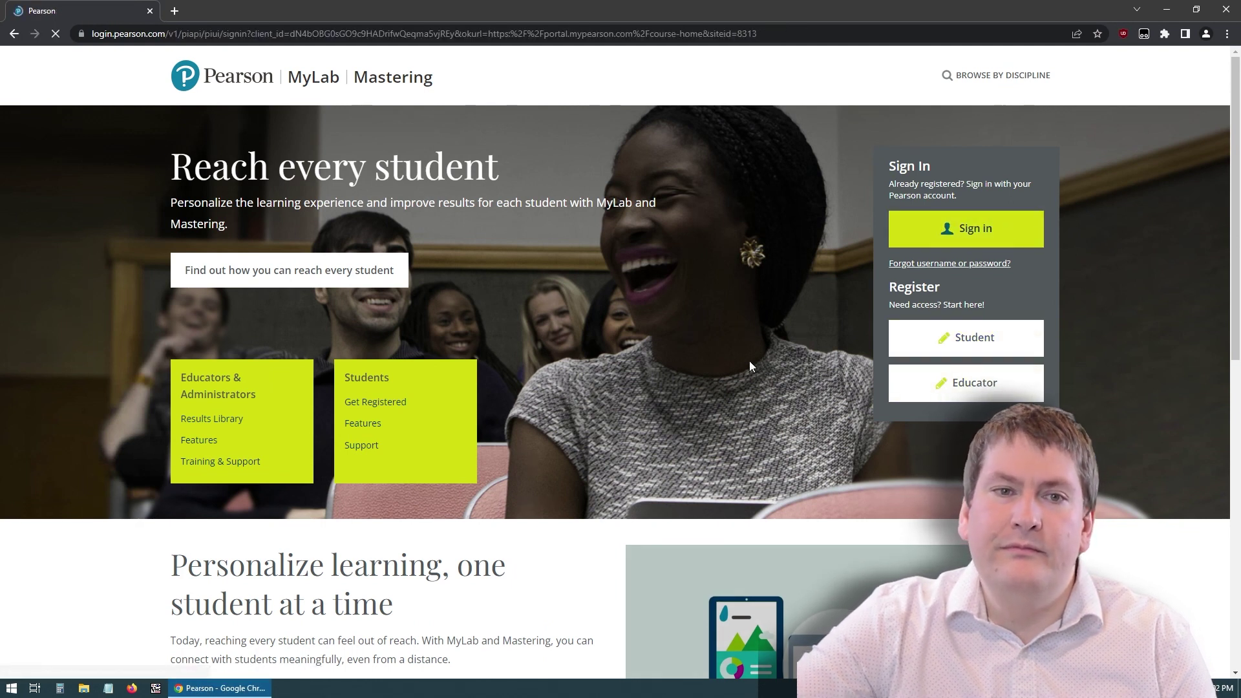